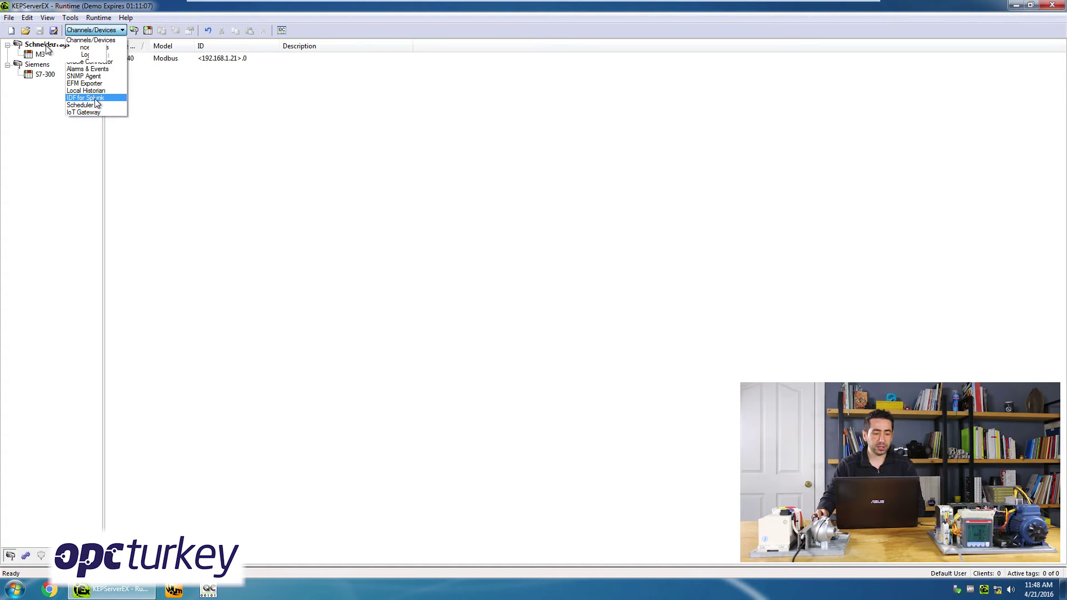
- Switch the project view to Advanced Tags and start a new average tag
{"action": "left_click", "coordinate": [87, 47]}
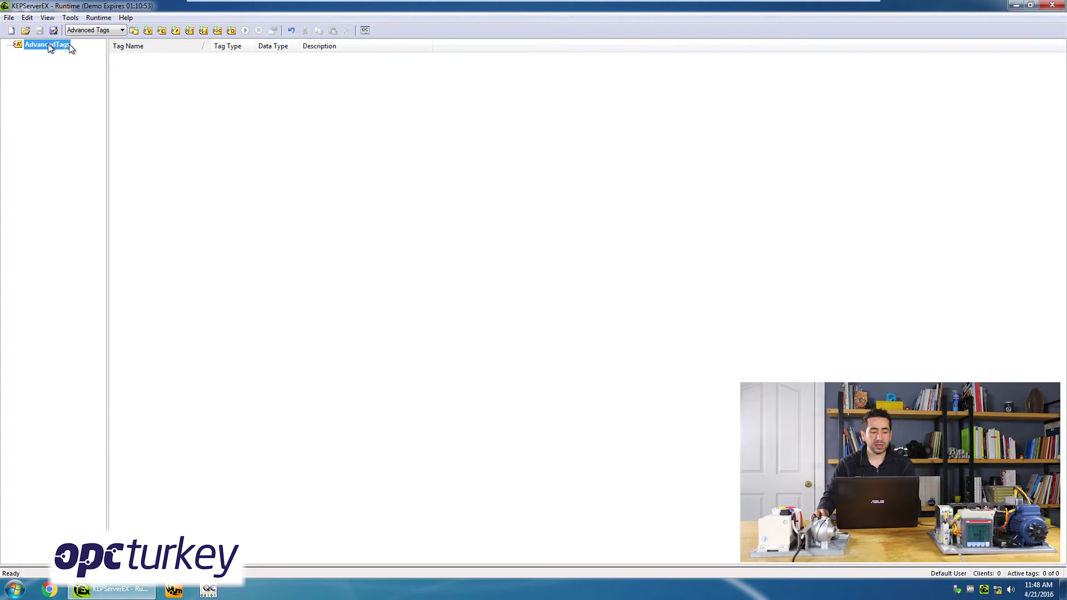
{"action": "left_click", "coordinate": [149, 31]}
{"action": "key", "text": "Escape"}
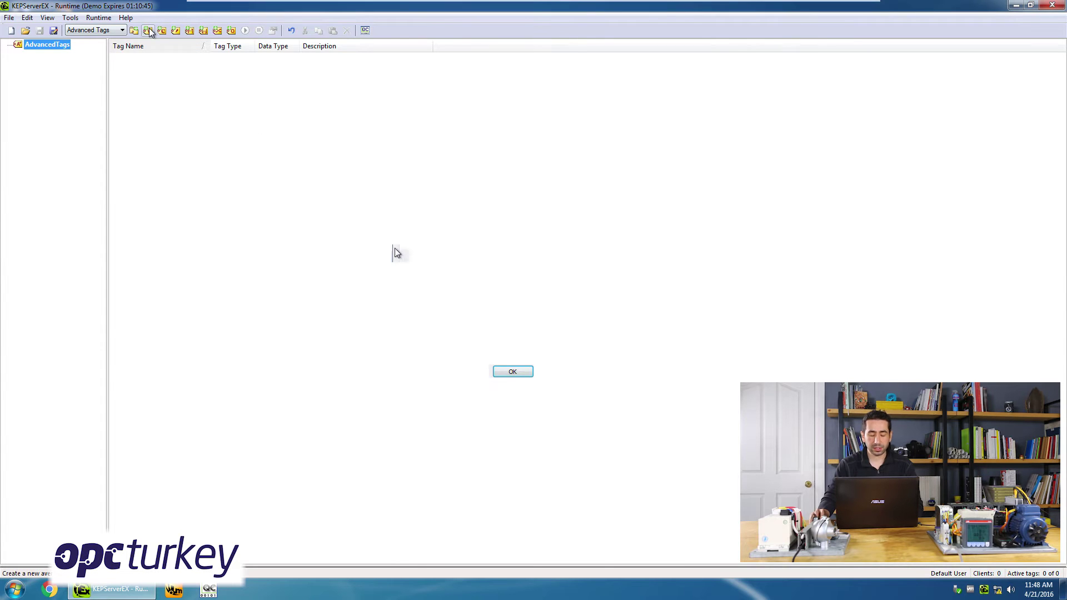
{"action": "left_click", "coordinate": [149, 30]}
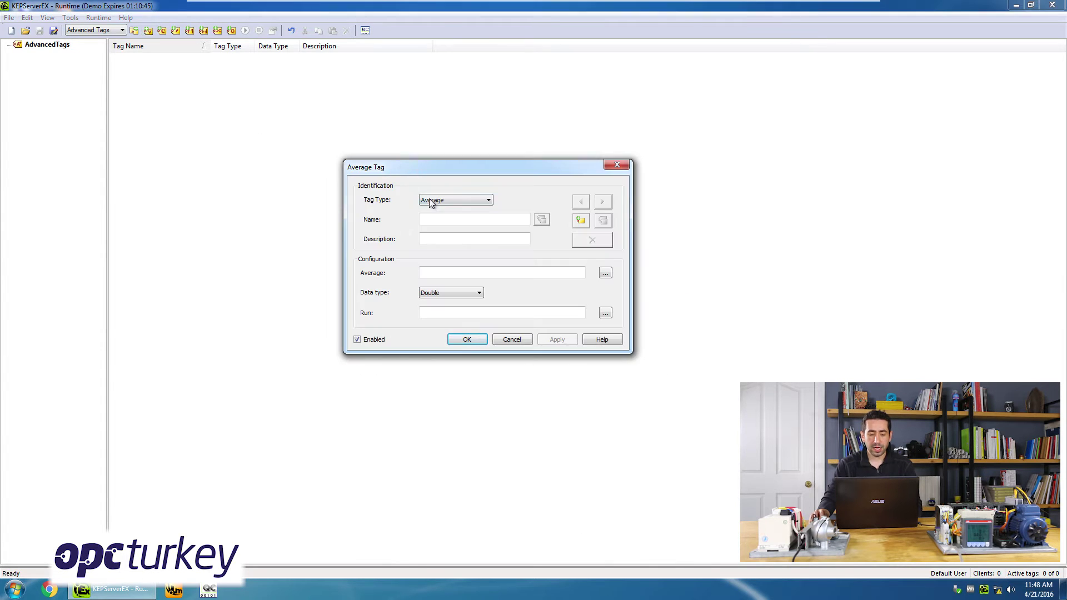
- Preview the source tag browser and the Maximum and Minimum tag types for the new advanced tag
{"action": "left_click", "coordinate": [604, 273]}
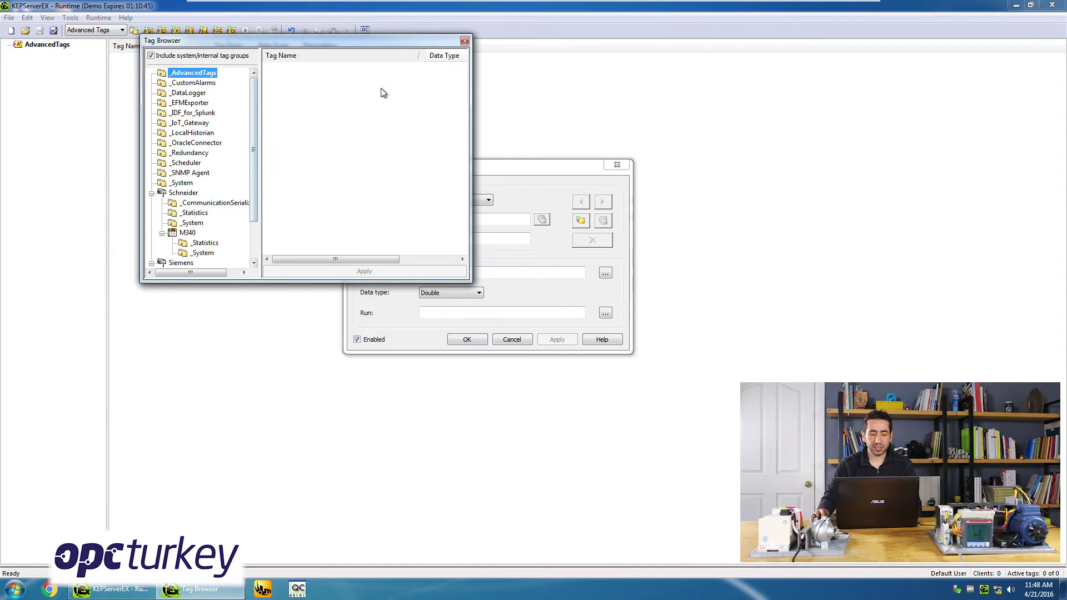
{"action": "left_click", "coordinate": [465, 41]}
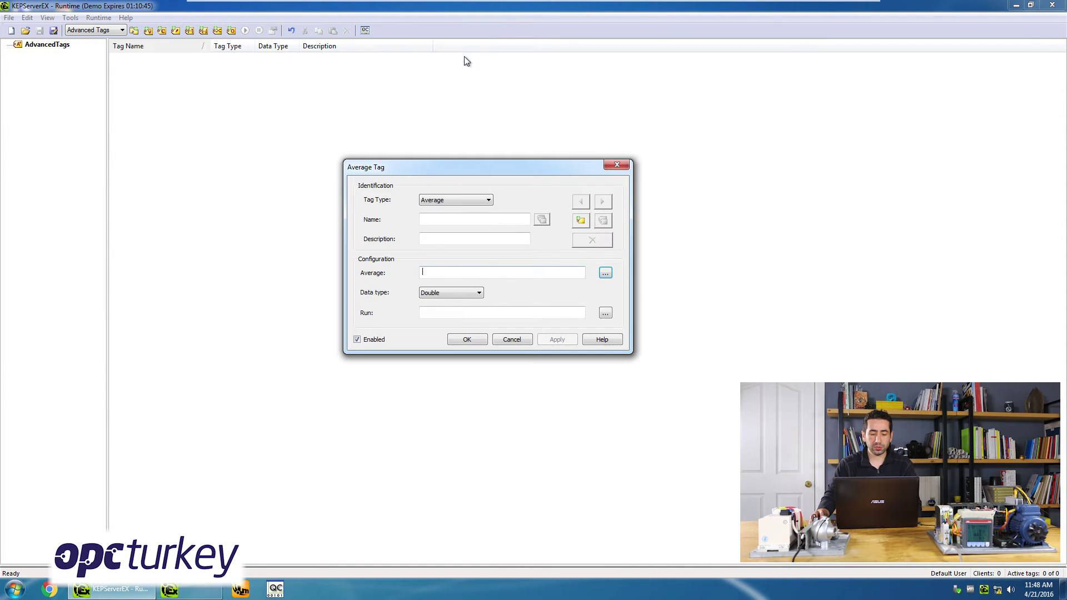
{"action": "left_click", "coordinate": [452, 202]}
{"action": "left_click", "coordinate": [447, 232]}
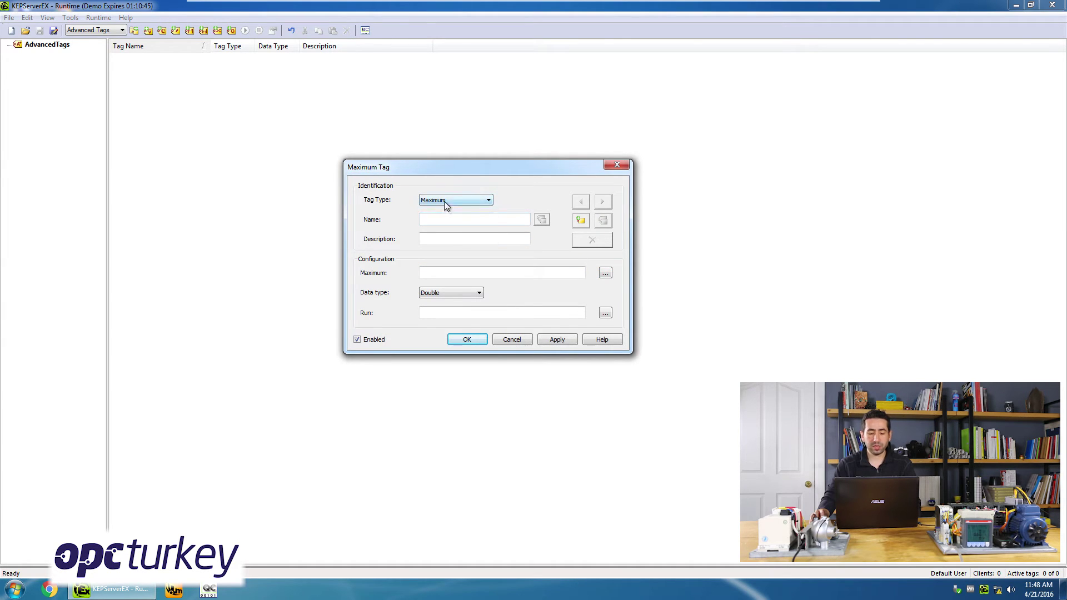
{"action": "left_click", "coordinate": [445, 201]}
{"action": "left_click", "coordinate": [437, 233]}
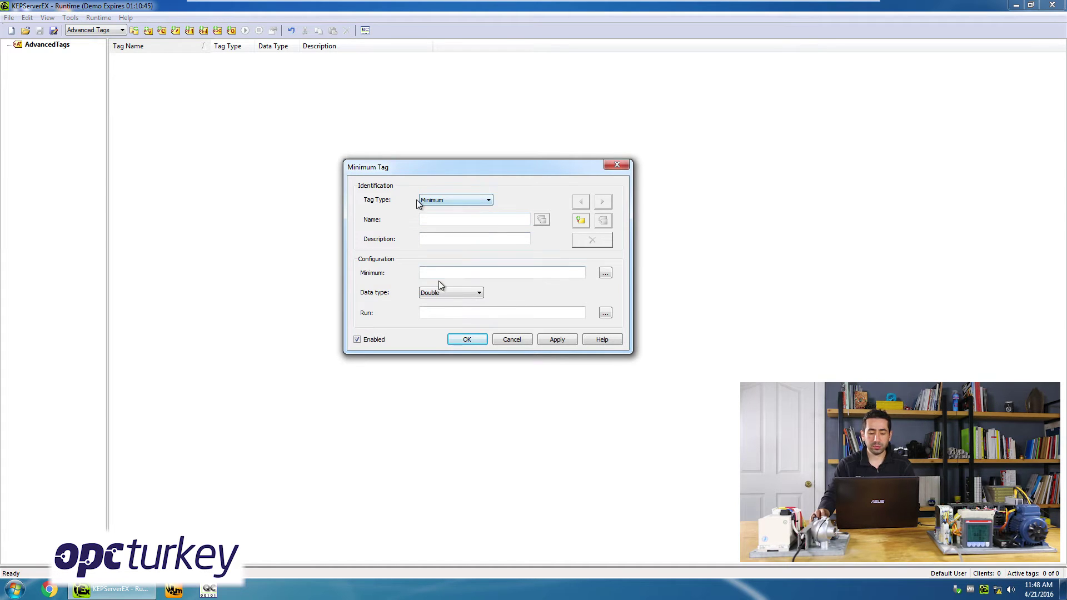
- Change the new tag's type to Derived and name it Calc
{"action": "left_click", "coordinate": [464, 200]}
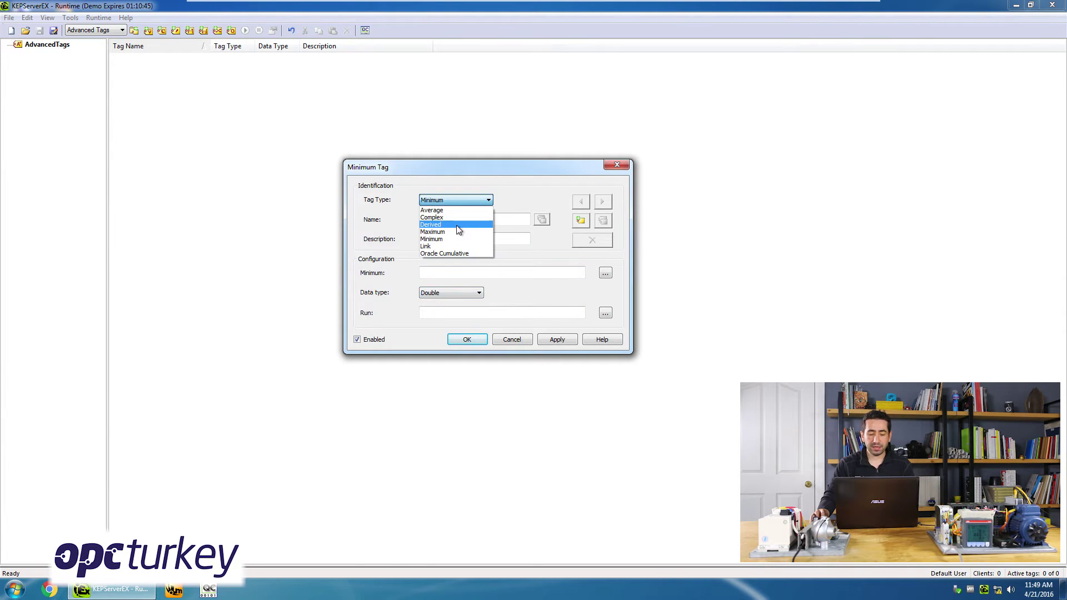
{"action": "left_click", "coordinate": [456, 224]}
{"action": "left_click_drag", "start_coordinate": [432, 170], "coordinate": [432, 153]}
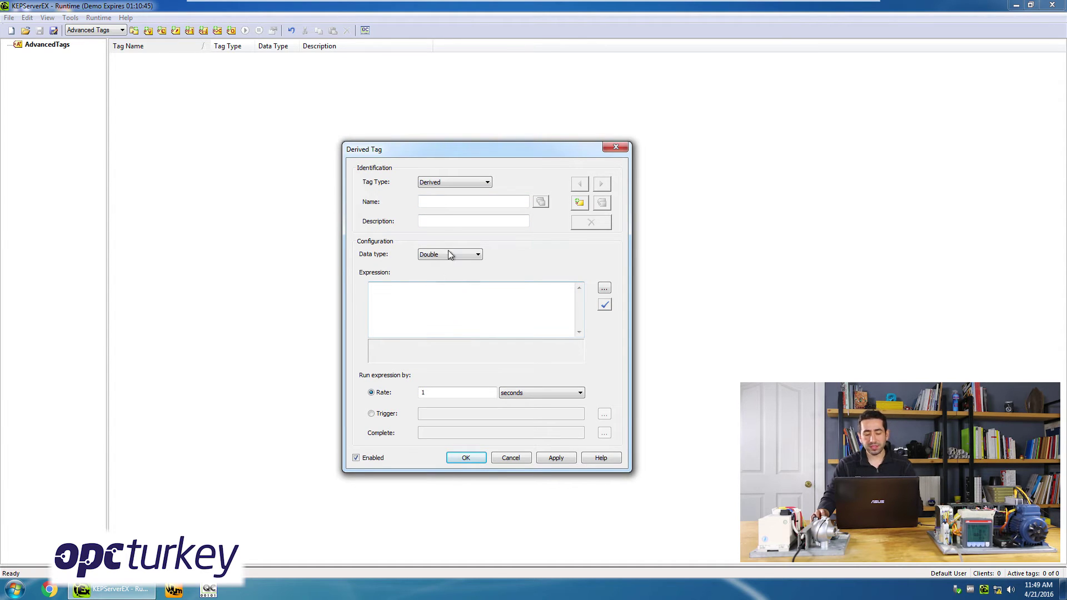
{"action": "left_click", "coordinate": [448, 203]}
{"action": "type", "text": "Ca"}
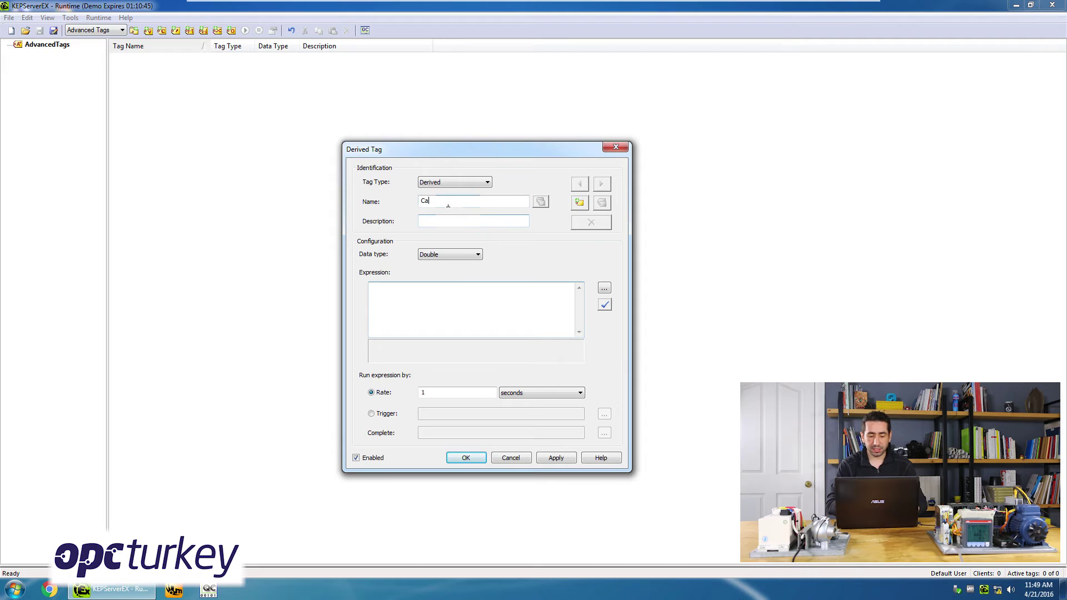
{"action": "type", "text": "lc"}
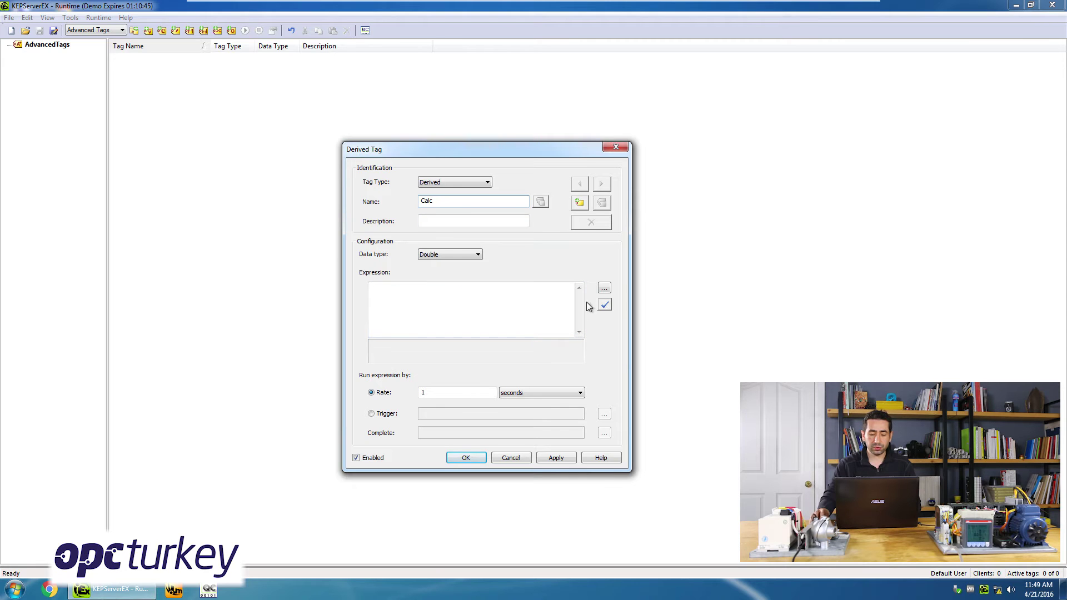
- Insert the M340 device's Temperature tag from the Schneider channel into the Calc expression
{"action": "left_click", "coordinate": [604, 289]}
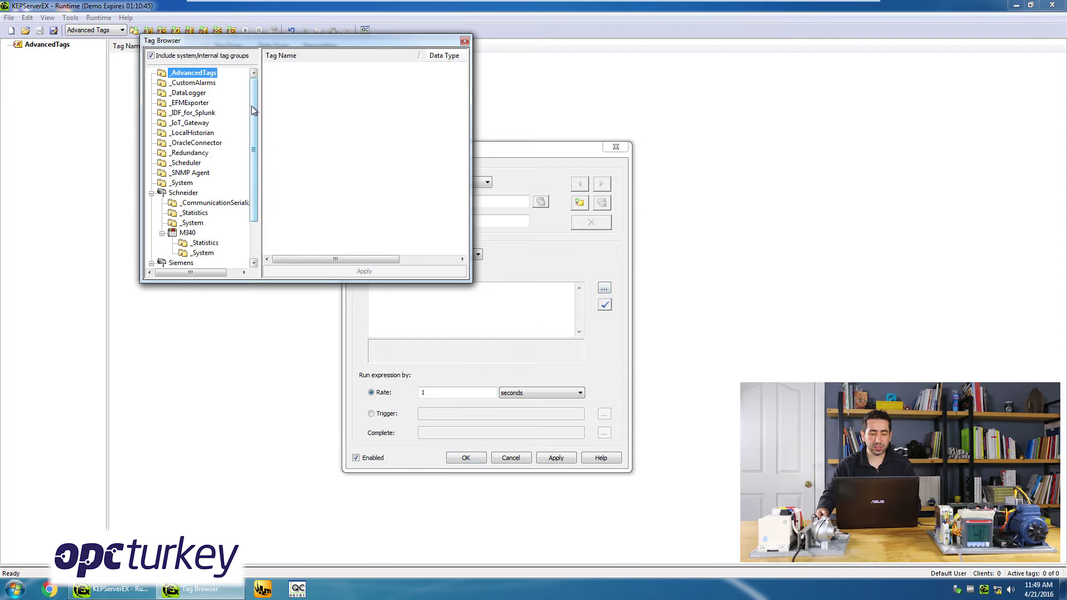
{"action": "left_click_drag", "start_coordinate": [251, 105], "coordinate": [255, 147]}
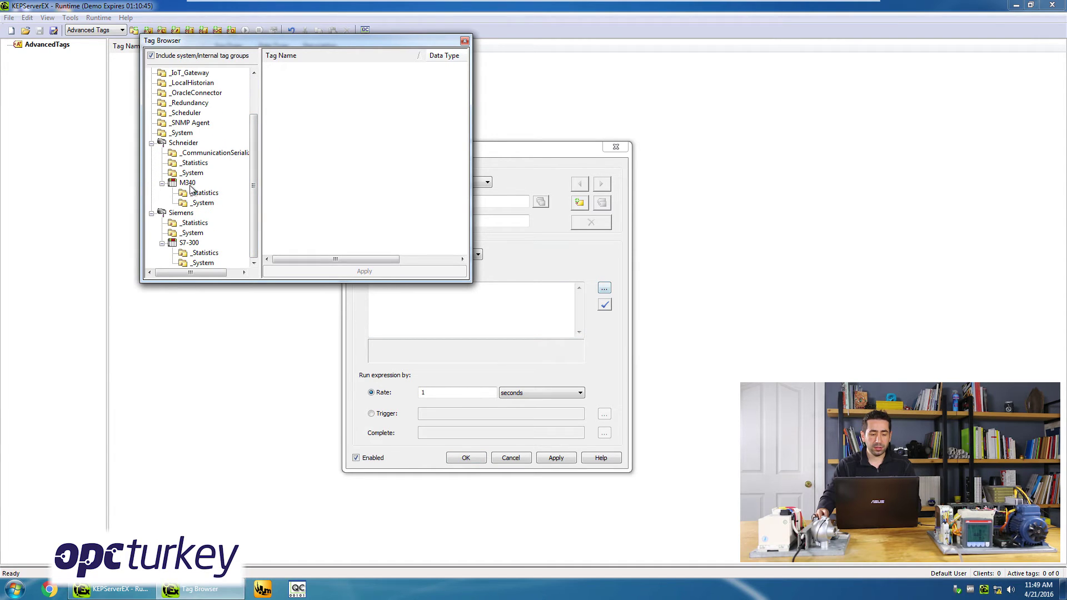
{"action": "left_click", "coordinate": [188, 184]}
{"action": "left_click", "coordinate": [310, 93]}
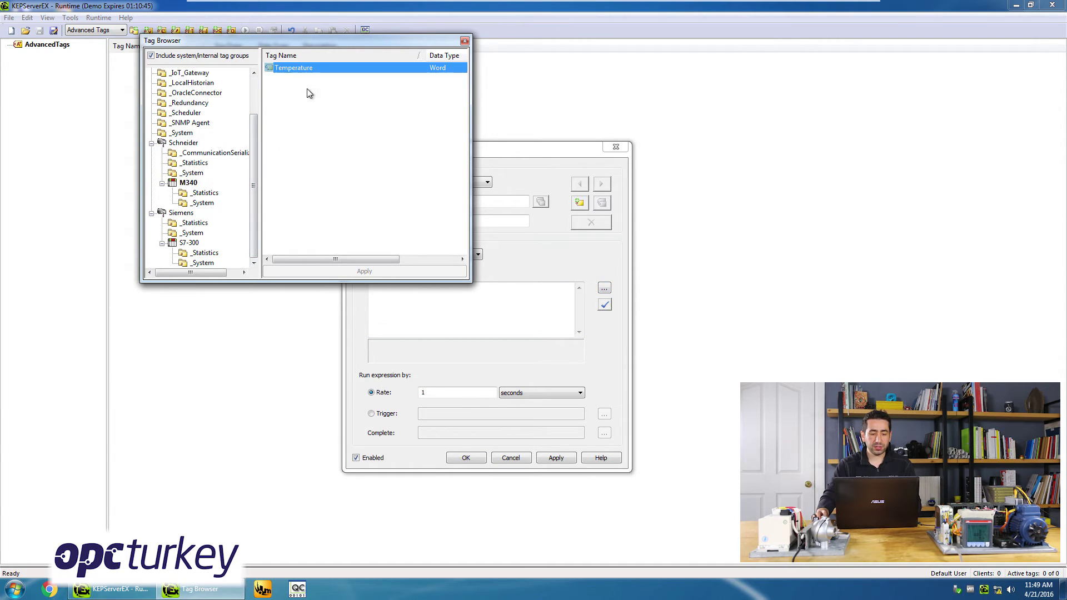
{"action": "left_click", "coordinate": [345, 273]}
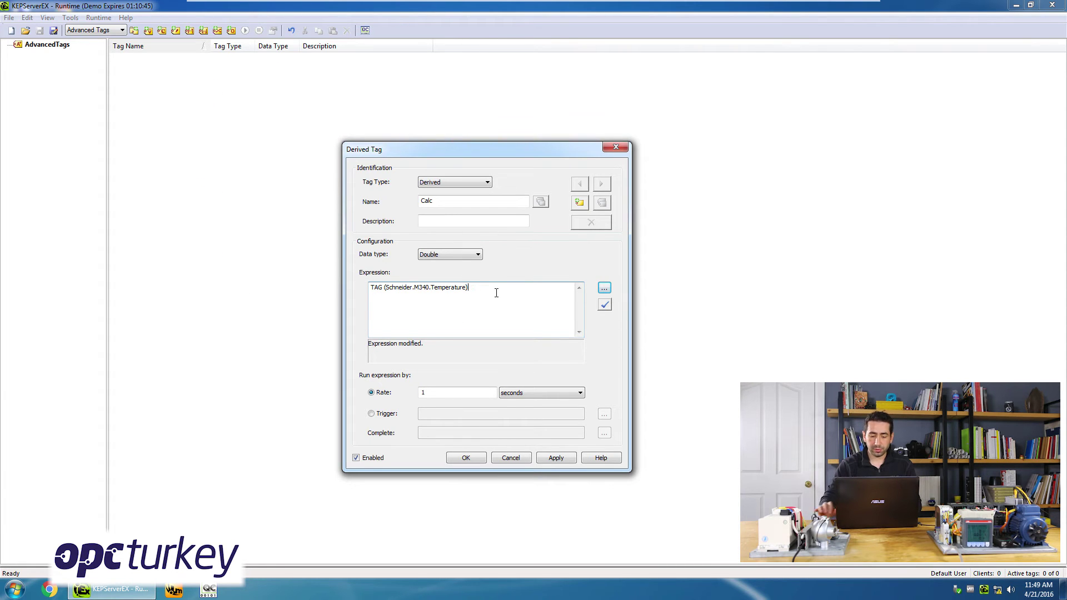
- Extend the expression with *5+ and the Siemens S7-300 MotorSet tag, and save the derived tag
{"action": "left_click", "coordinate": [605, 289]}
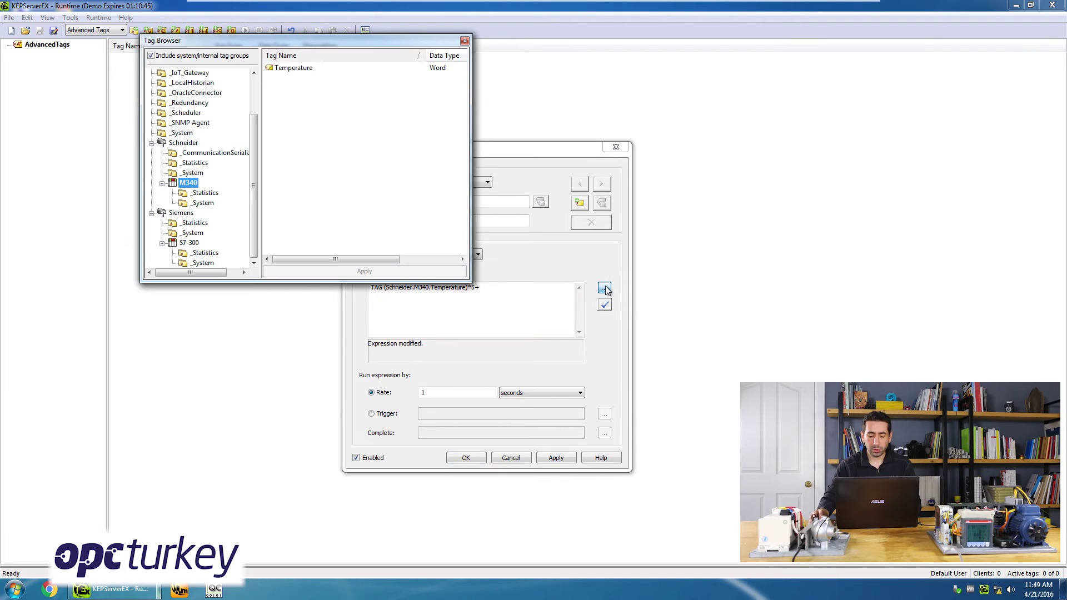
{"action": "left_click", "coordinate": [194, 243]}
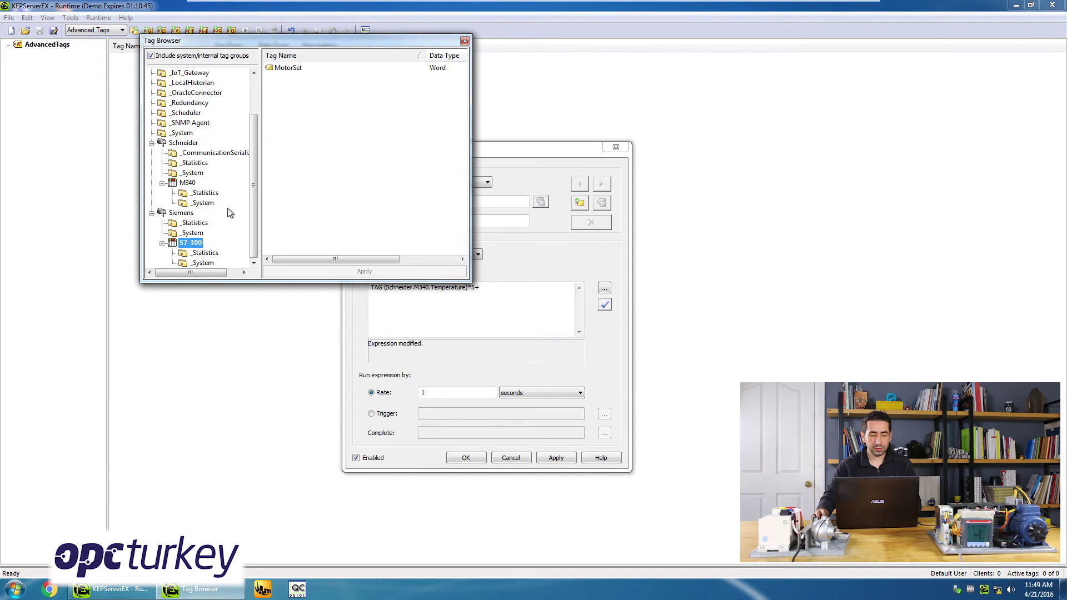
{"action": "left_click", "coordinate": [303, 68]}
{"action": "left_click", "coordinate": [333, 272]}
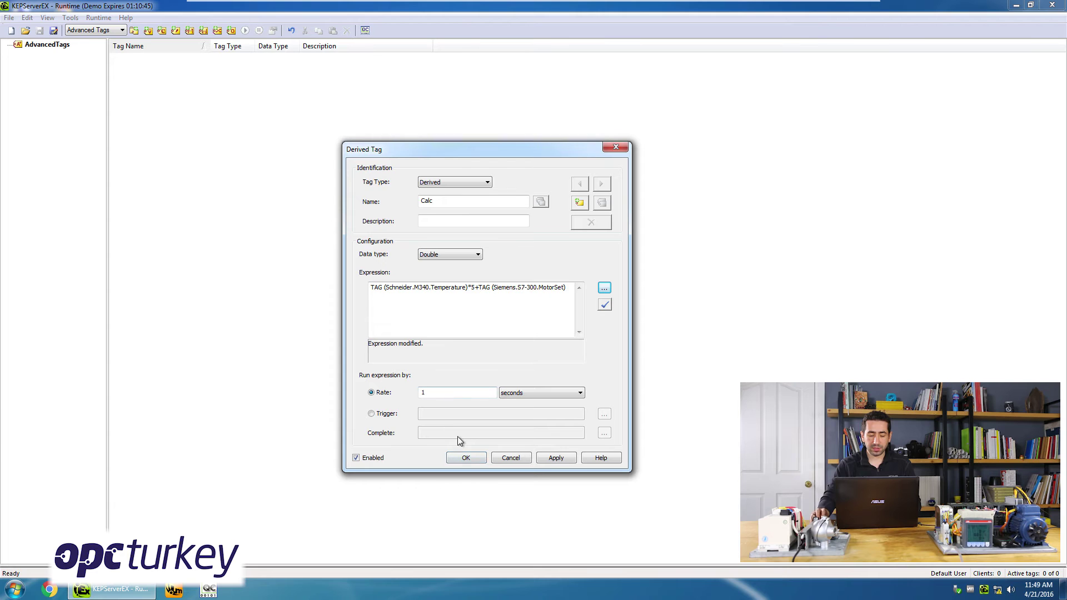
{"action": "left_click", "coordinate": [465, 459]}
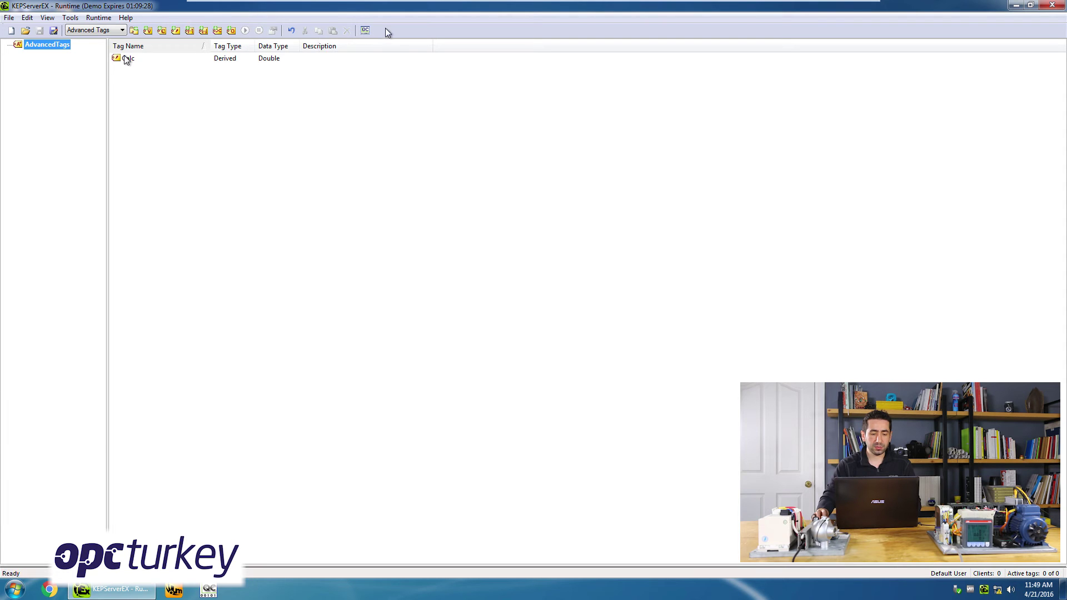
- Launch OPC Quick Client to check the Calc tag's value and quality, and close it without saving changes
{"action": "left_click", "coordinate": [366, 31]}
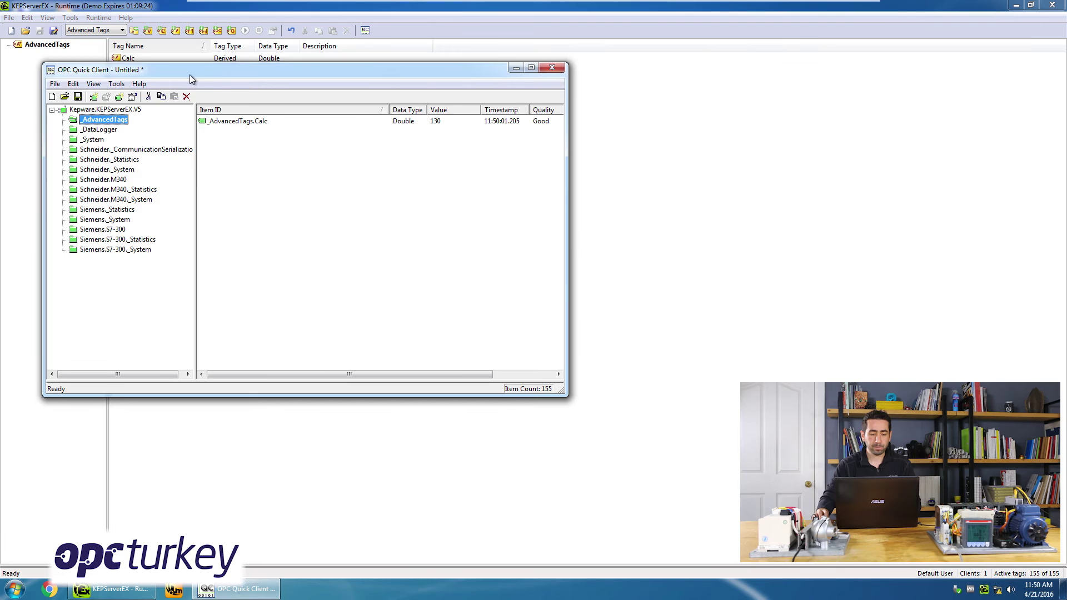
{"action": "left_click_drag", "start_coordinate": [189, 75], "coordinate": [320, 67]}
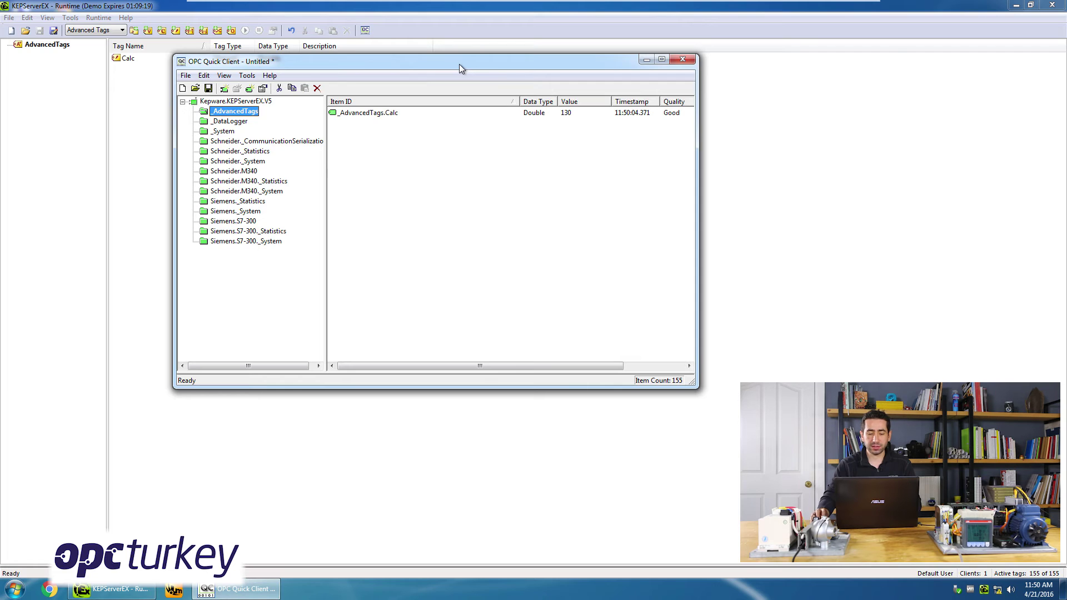
{"action": "left_click_drag", "start_coordinate": [466, 65], "coordinate": [446, 89]}
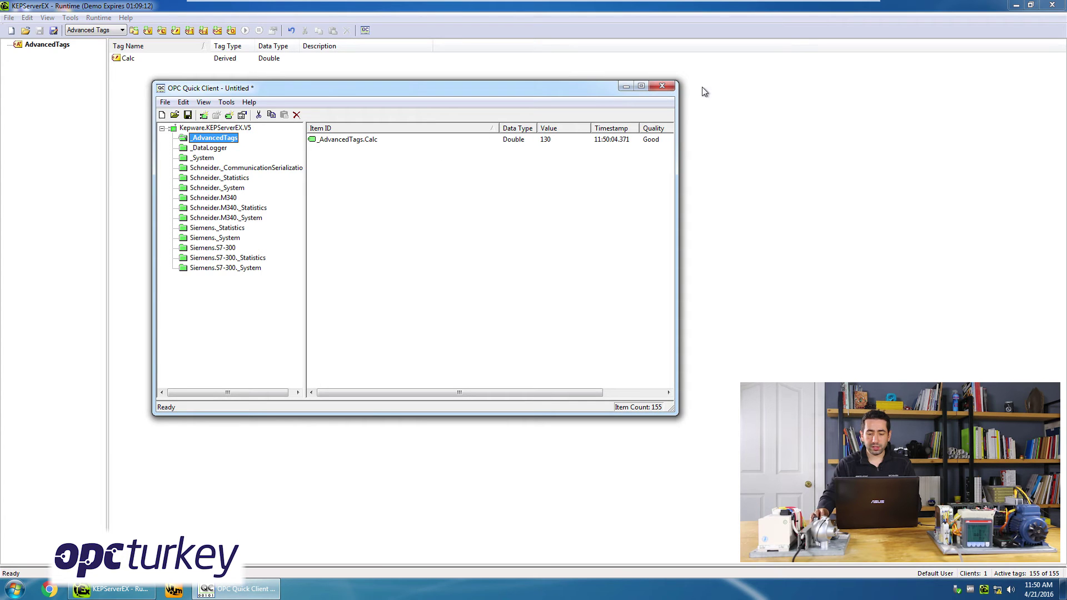
{"action": "left_click", "coordinate": [666, 86]}
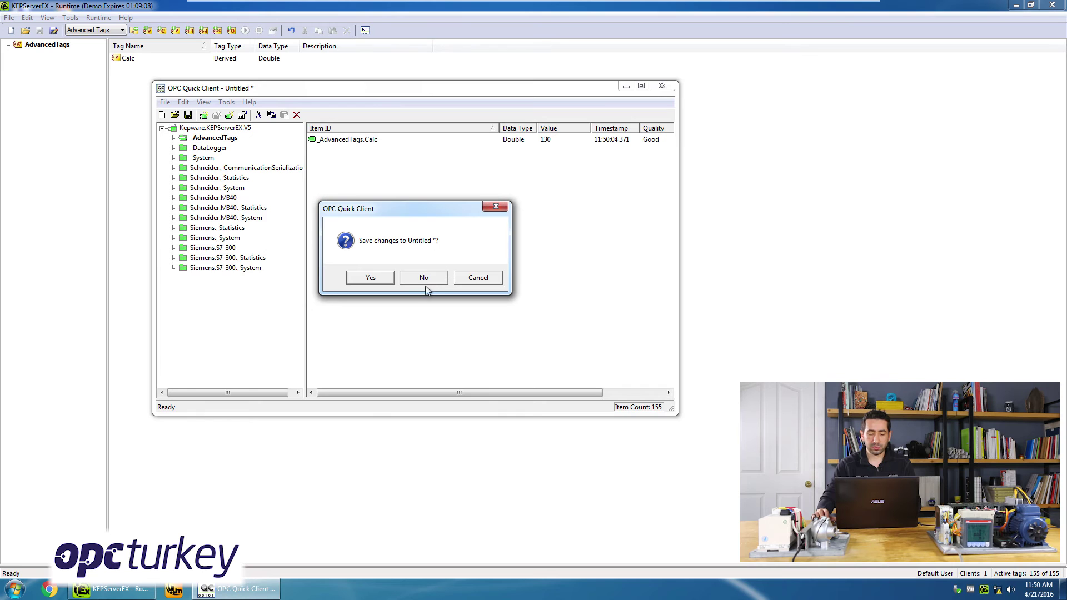
{"action": "left_click", "coordinate": [423, 277]}
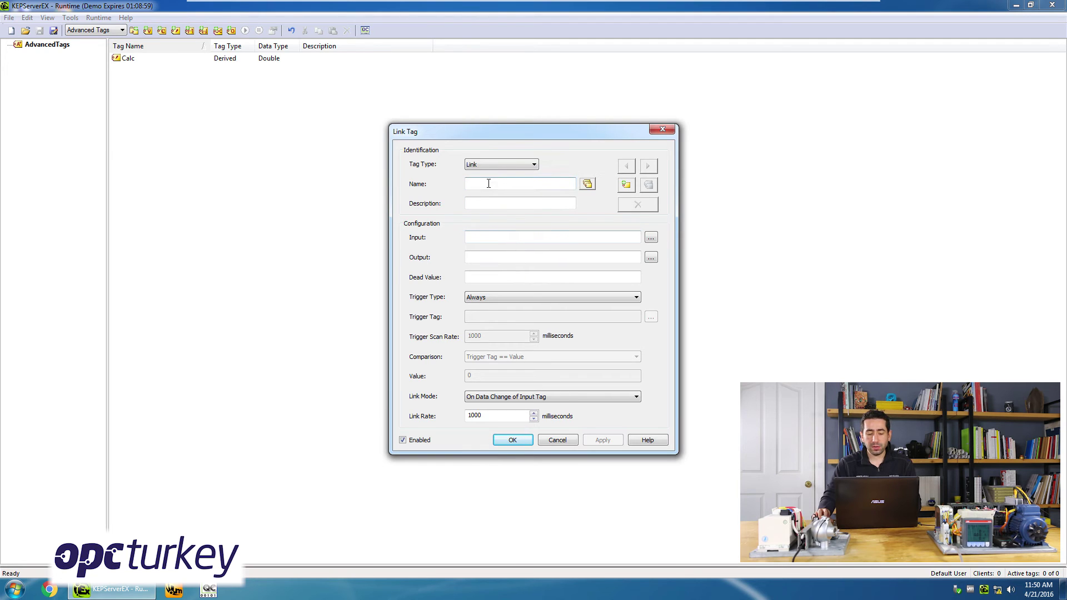
- For a new link tag, set the input to Schneider.M340.Temperature and the output to Siemens.S7-300.MotorSet
{"action": "left_click", "coordinate": [651, 238]}
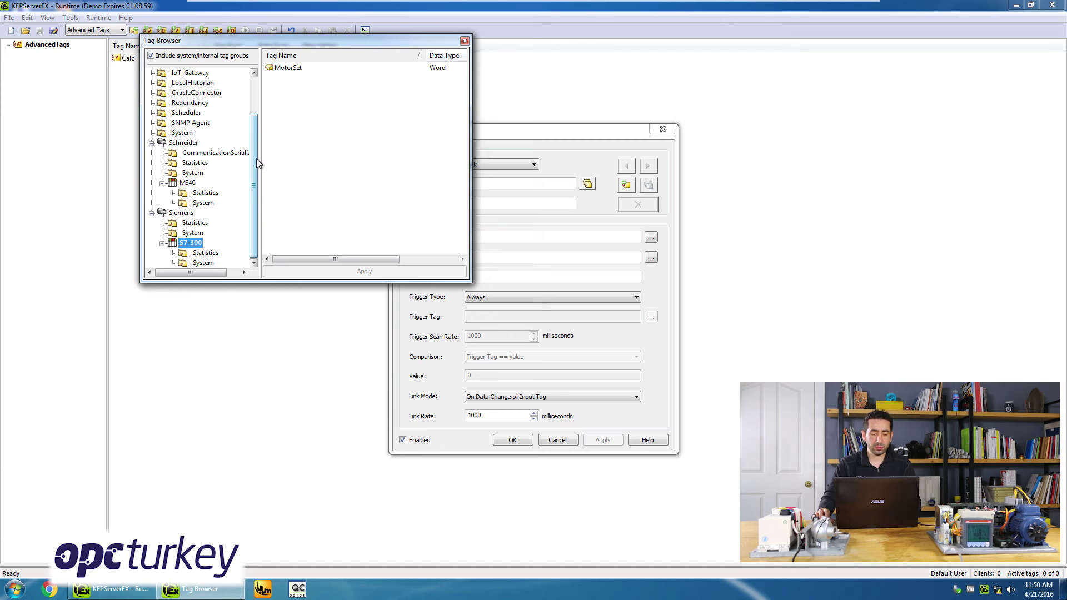
{"action": "key", "text": "m"}
{"action": "double_click", "coordinate": [314, 71]}
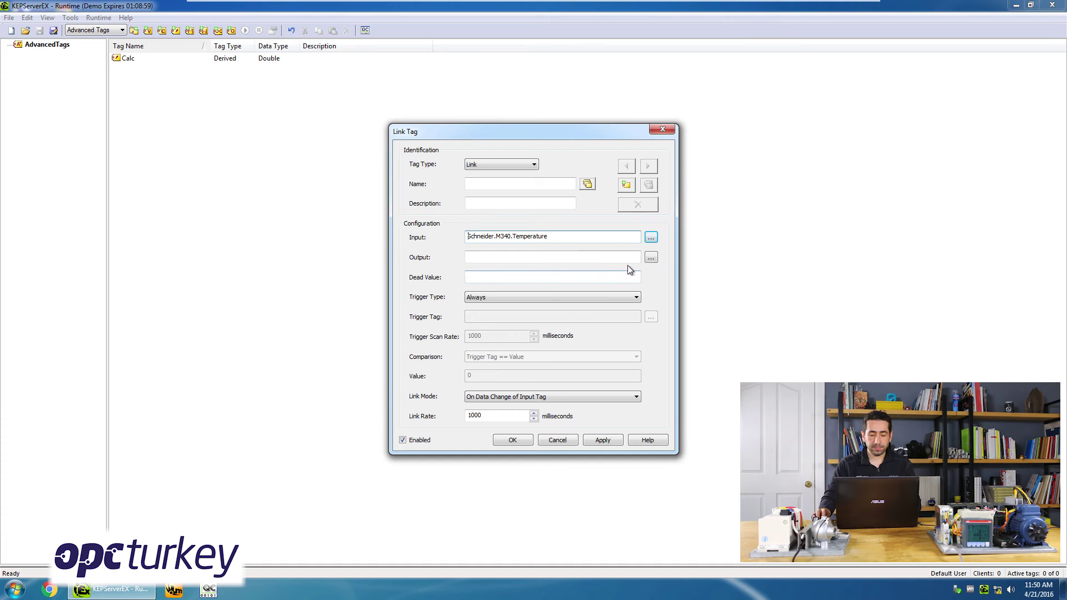
{"action": "left_click", "coordinate": [651, 258]}
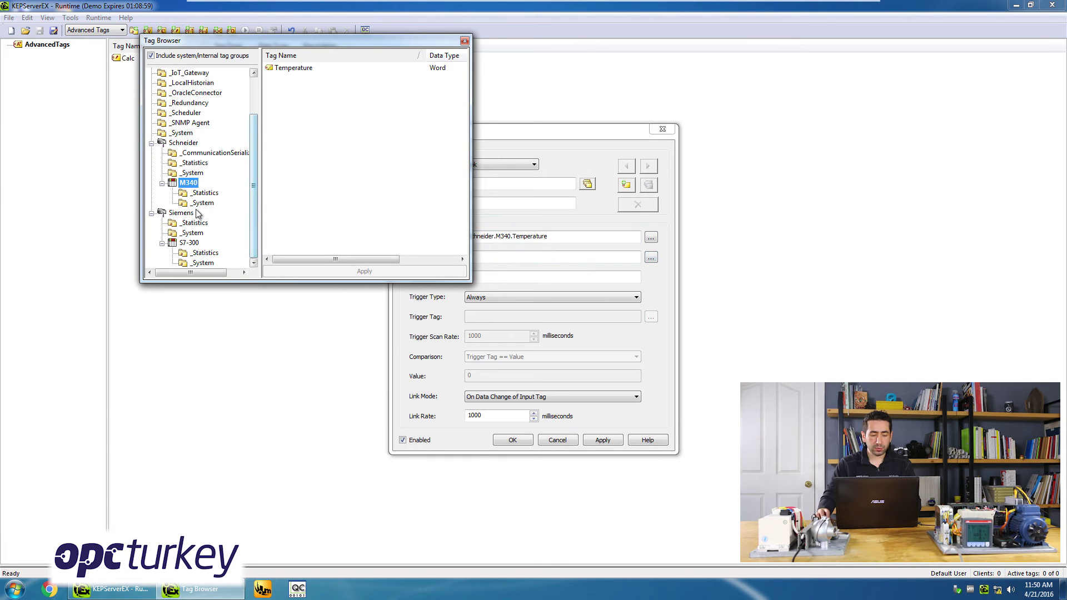
{"action": "left_click", "coordinate": [190, 243]}
{"action": "left_click", "coordinate": [298, 69]}
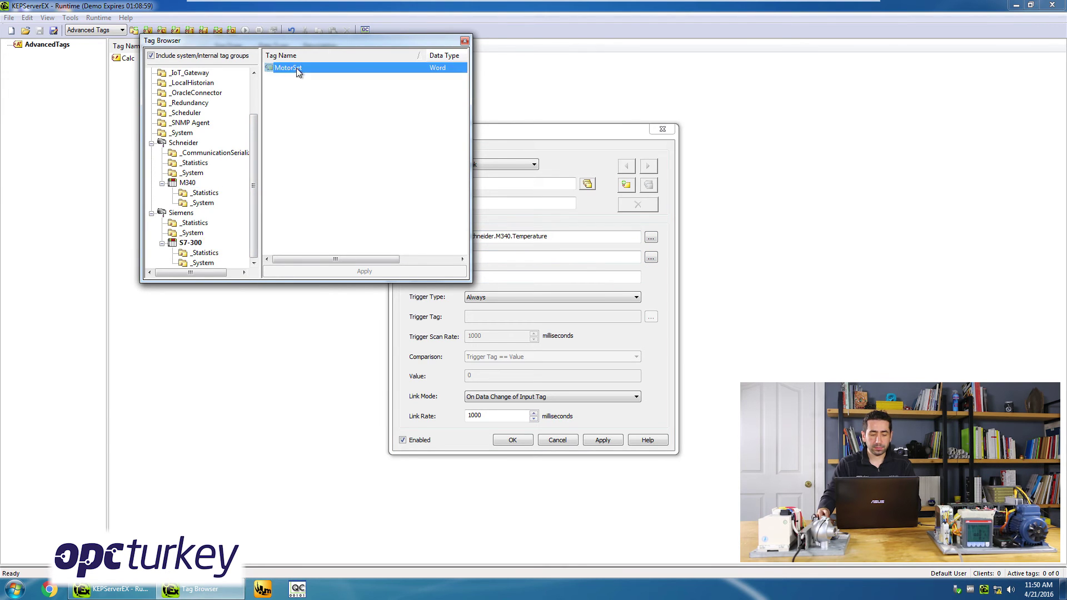
{"action": "double_click", "coordinate": [298, 69]}
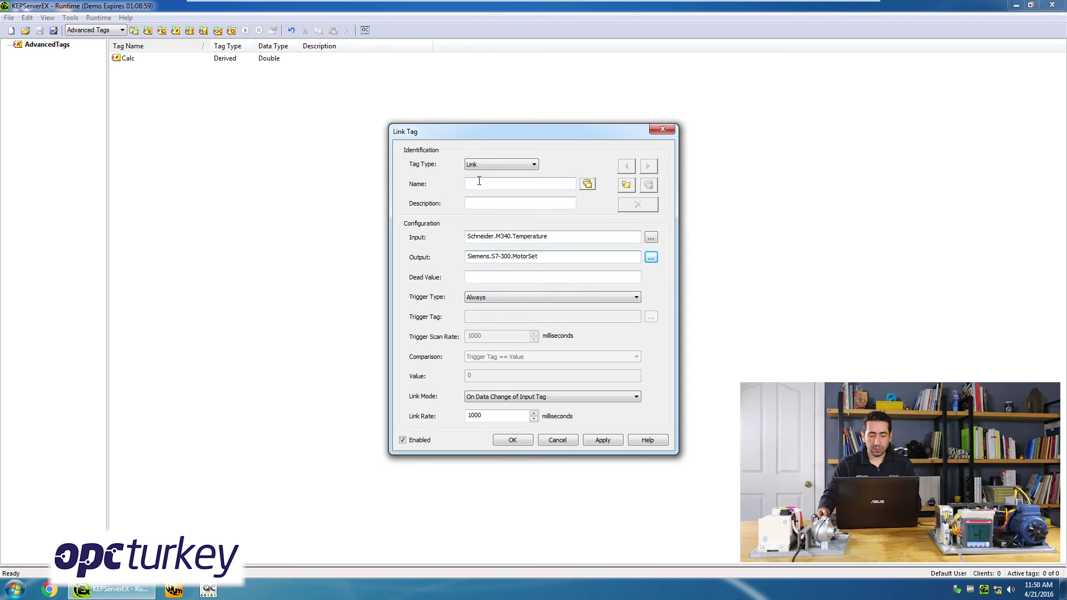
- Name the link tag "link" and save it with the default trigger and link mode settings
{"action": "key", "text": "alt+n"}
{"action": "type", "text": "l"}
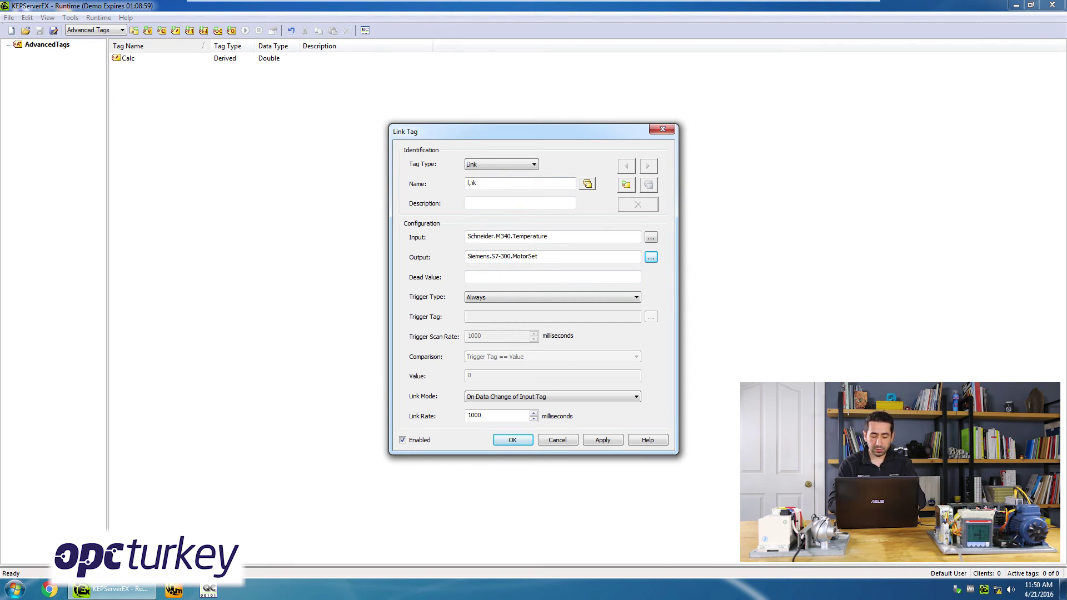
{"action": "type", "text": "ink"}
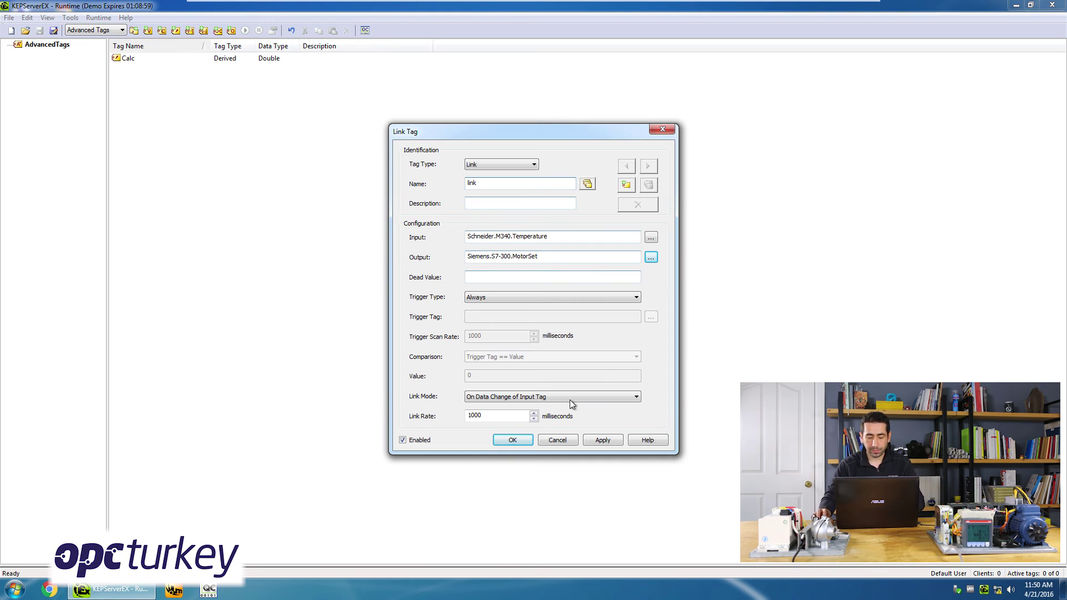
{"action": "left_click", "coordinate": [517, 444]}
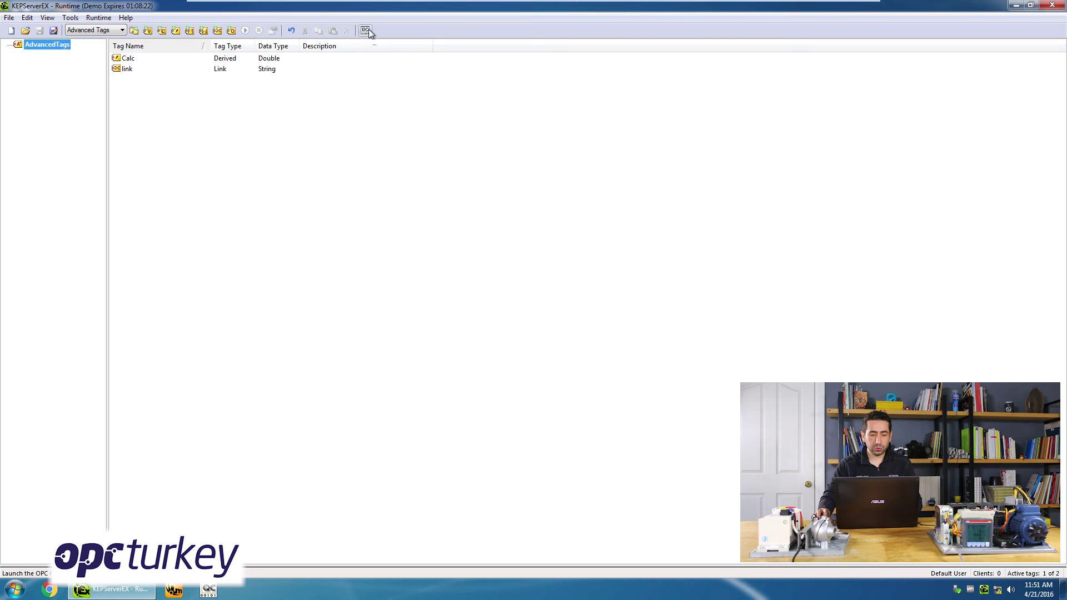
- Launch OPC Quick Client maximized and monitor the values in the Schneider.M340 and Siemens.S7-300 groups
{"action": "left_click", "coordinate": [369, 33]}
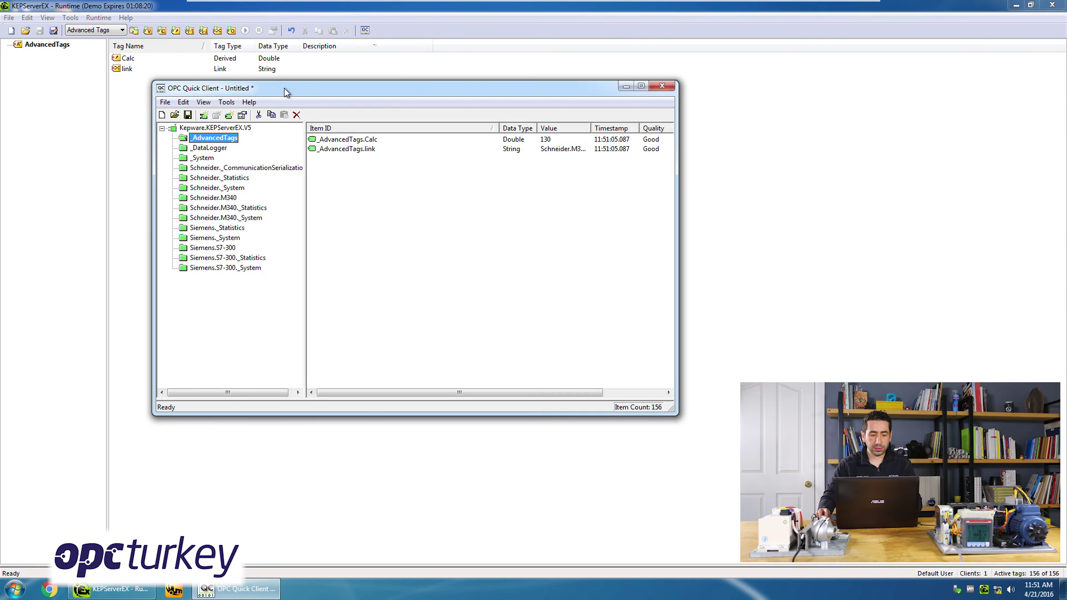
{"action": "double_click", "coordinate": [284, 88]}
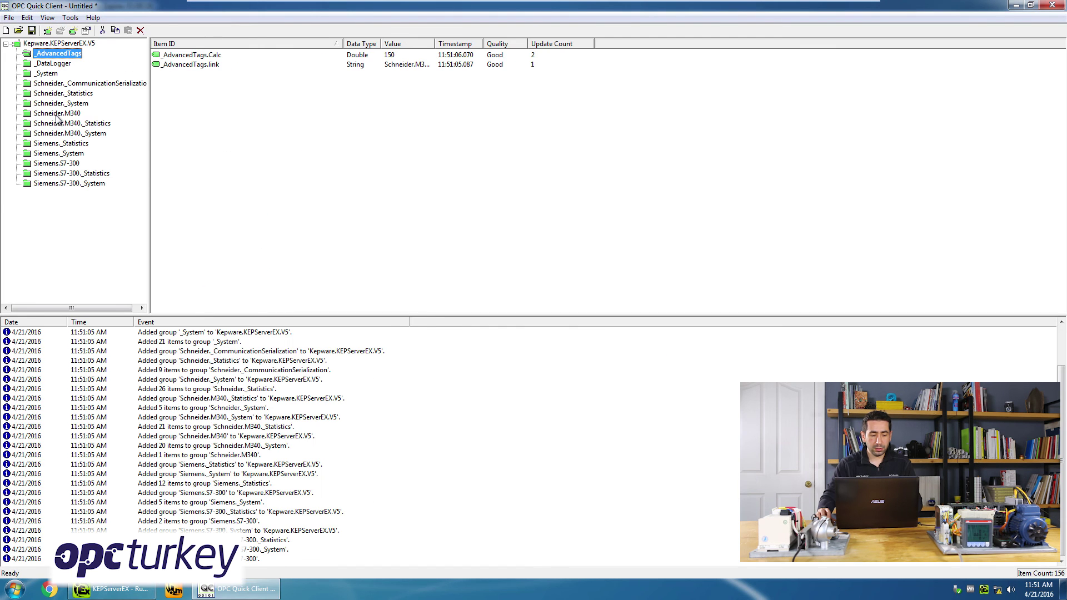
{"action": "left_click", "coordinate": [57, 114]}
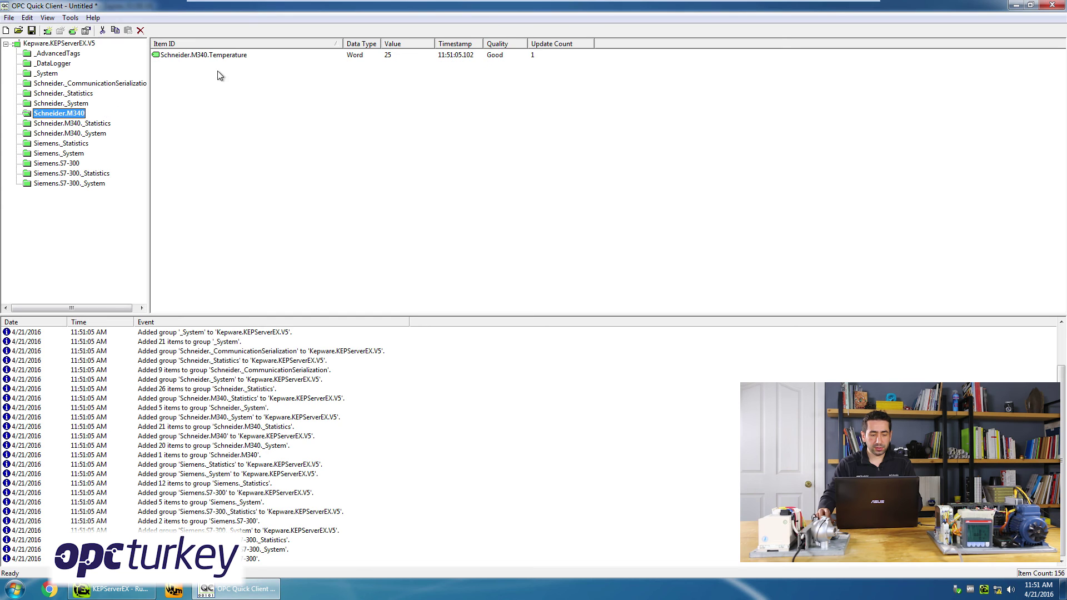
{"action": "left_click", "coordinate": [71, 163]}
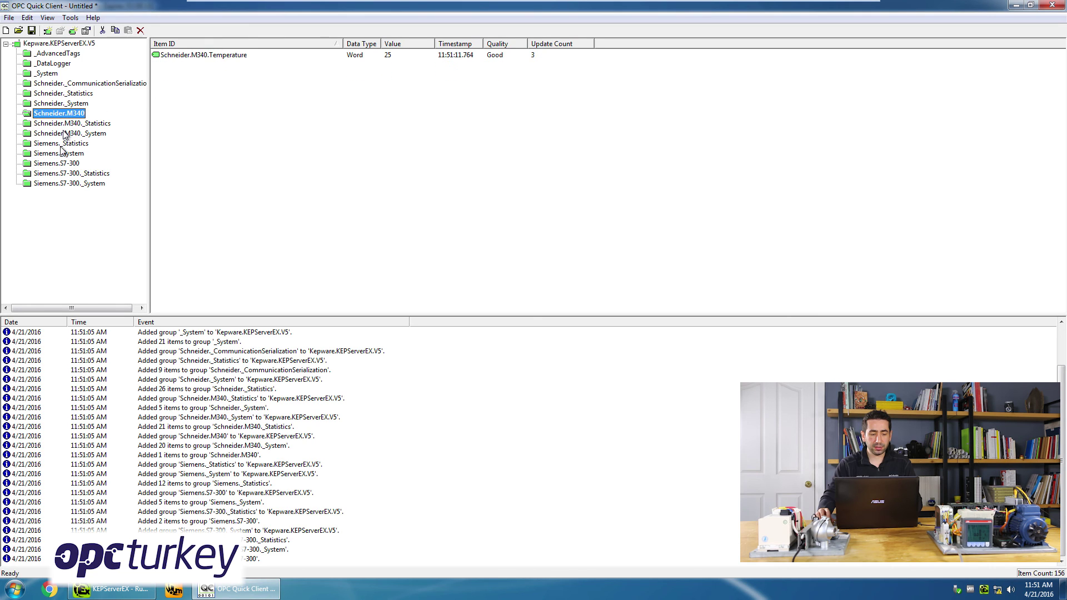
{"action": "left_click", "coordinate": [66, 163]}
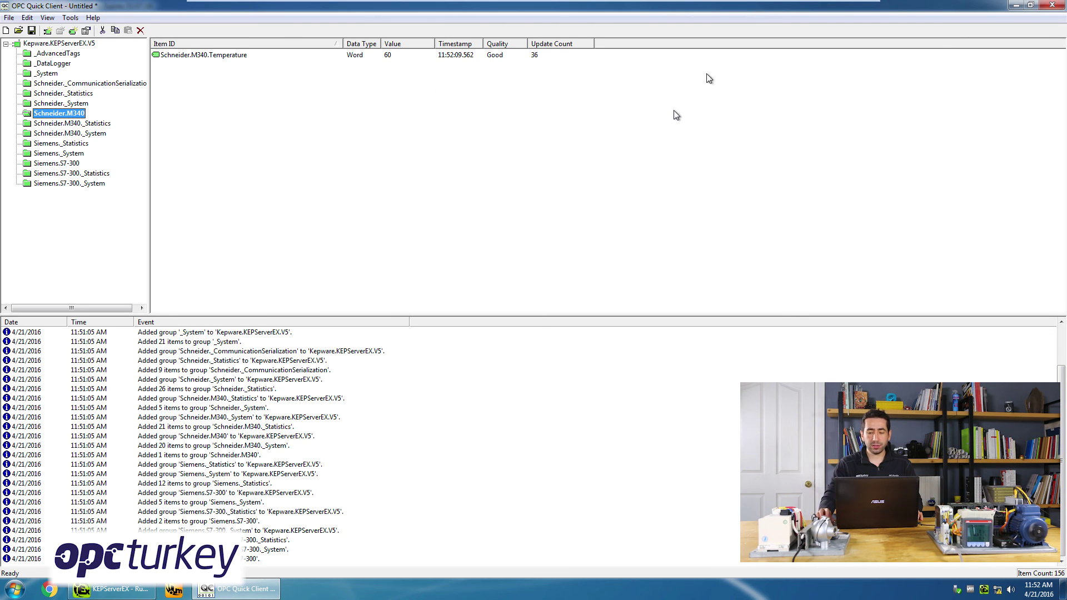
{"action": "left_click", "coordinate": [1052, 5]}
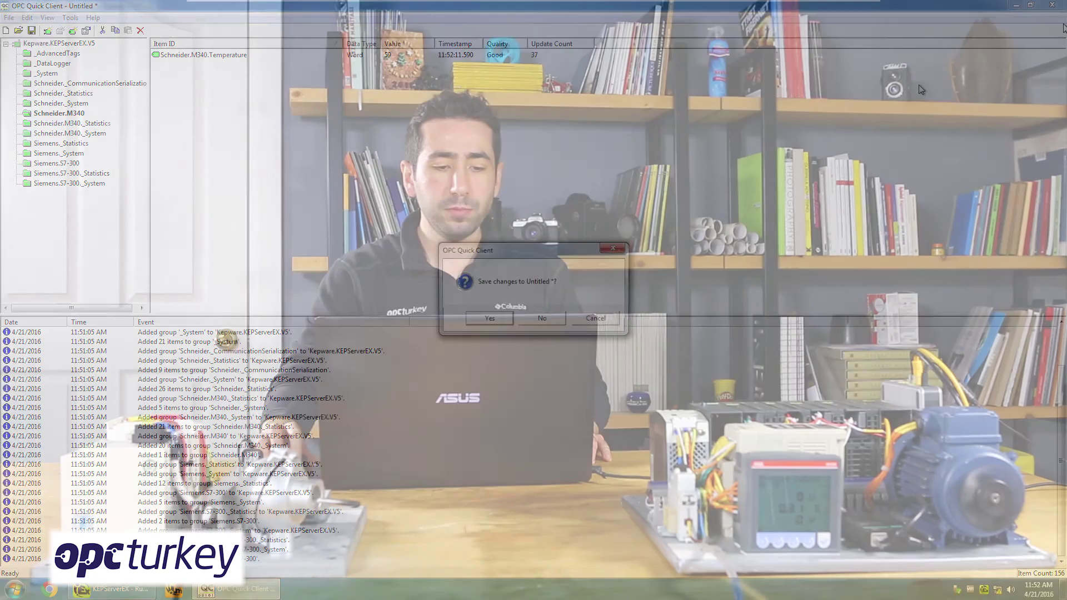